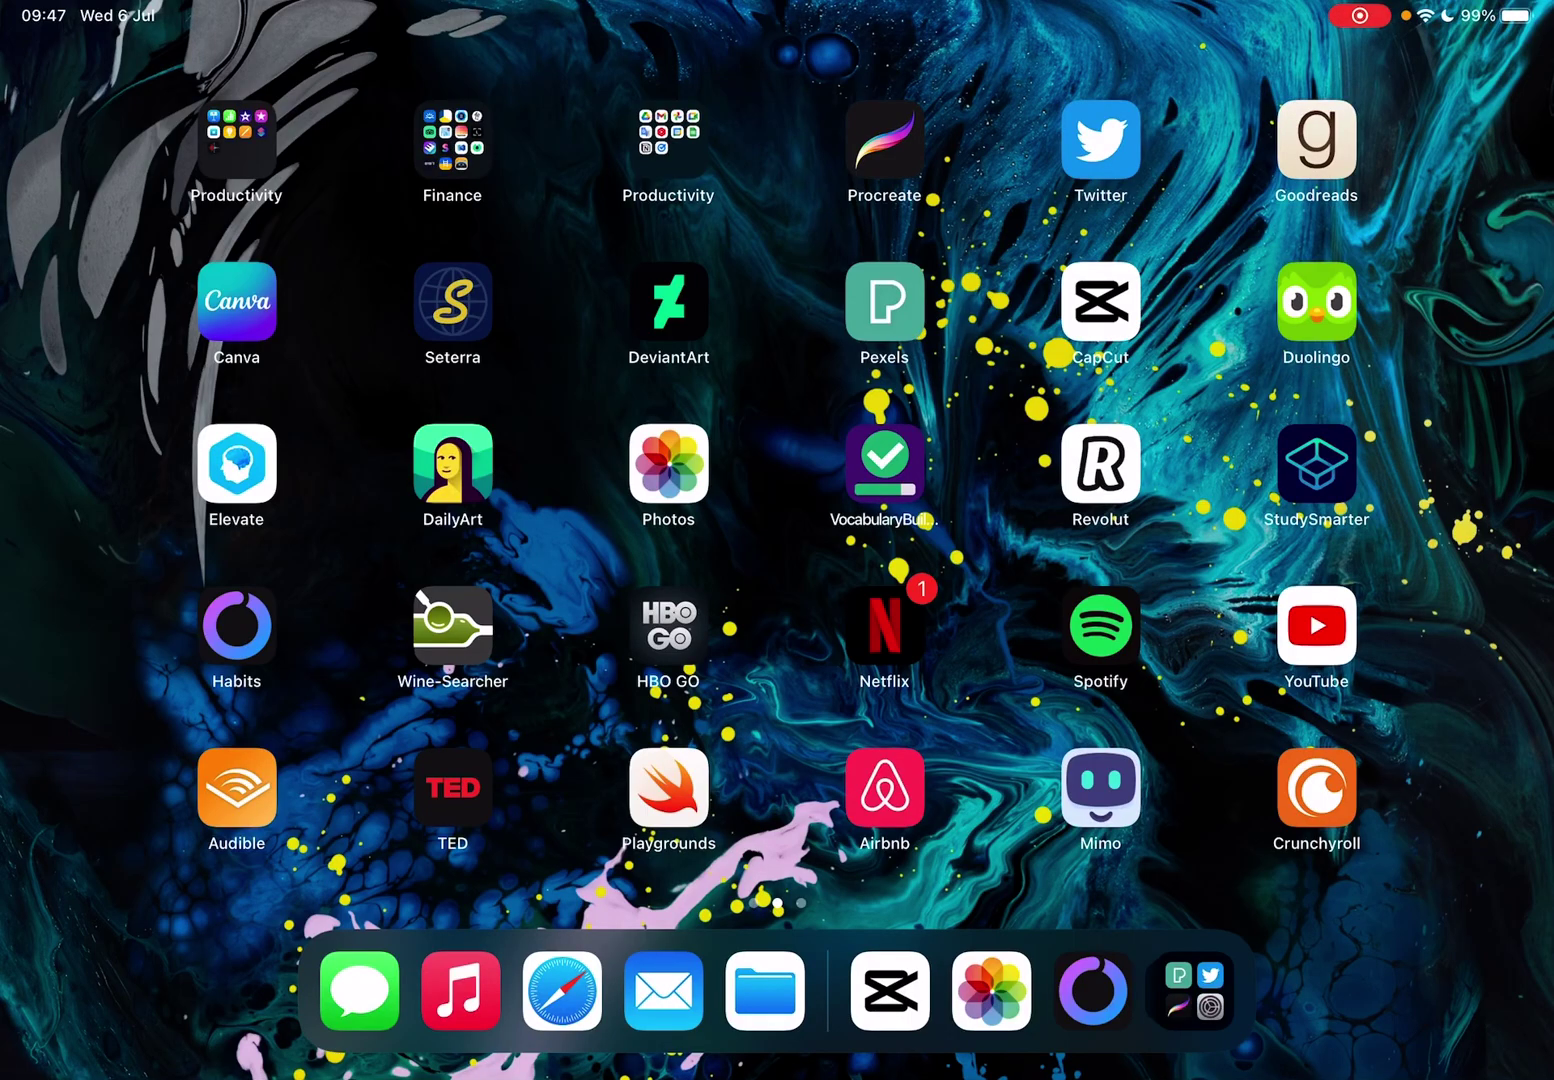
Launch CapCut and play the drone video project, then pause it.
left_click(1100, 301)
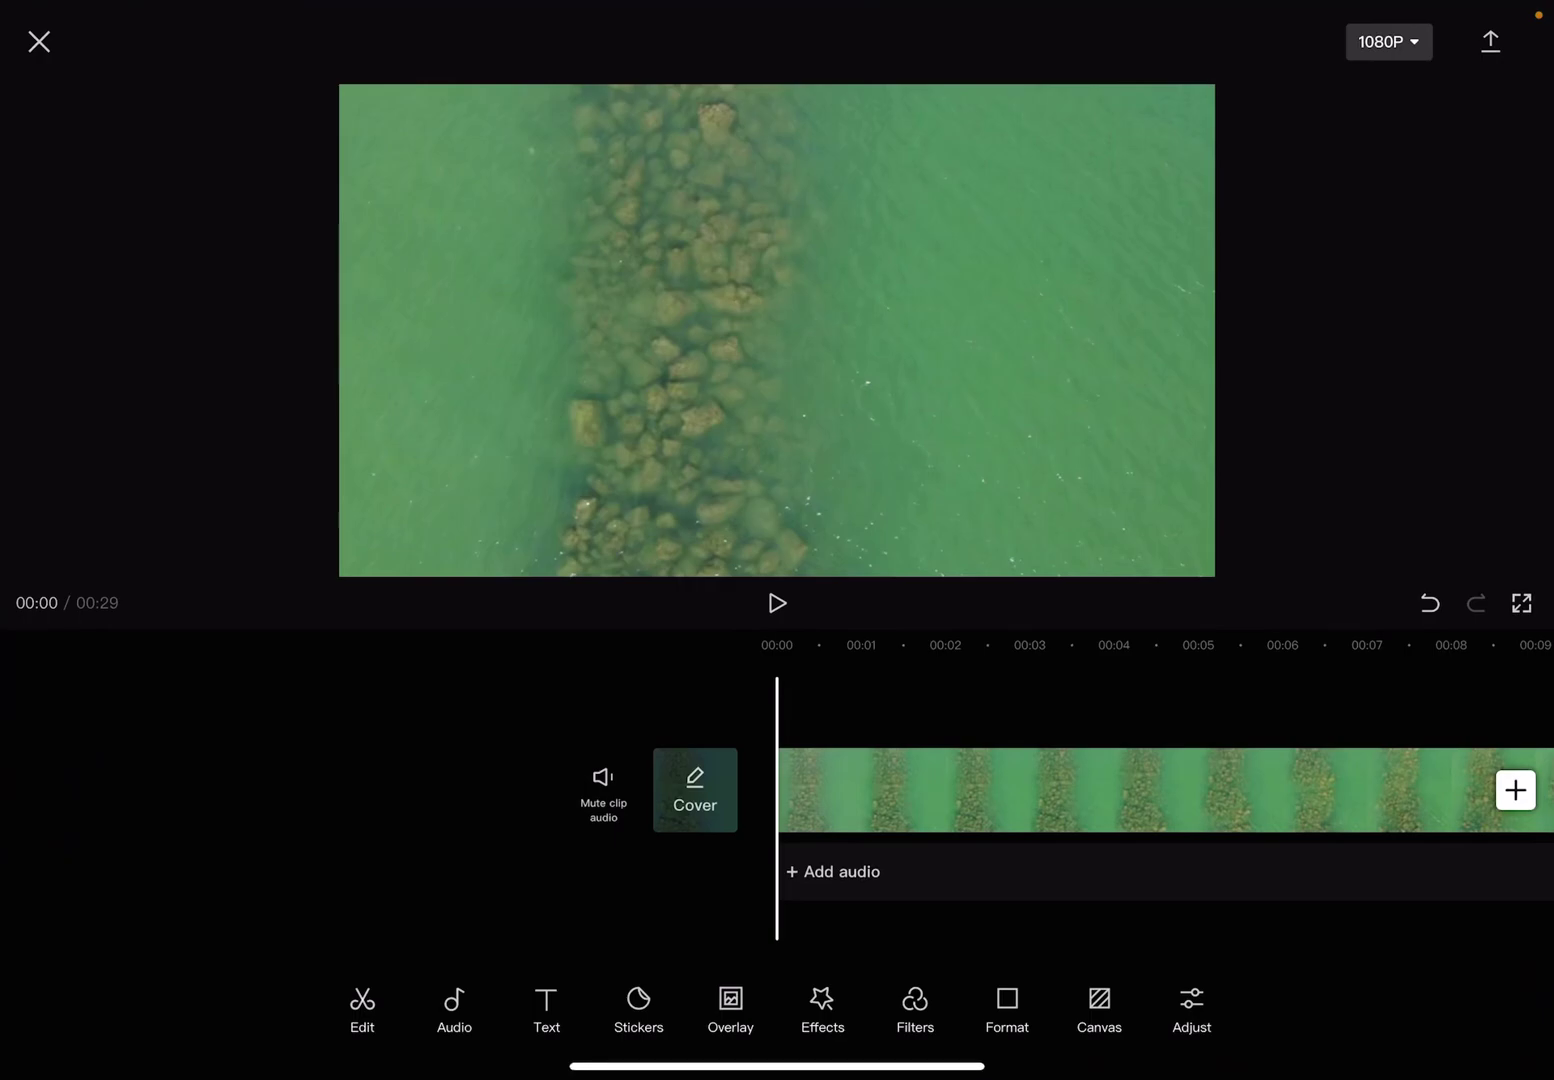
left_click(777, 603)
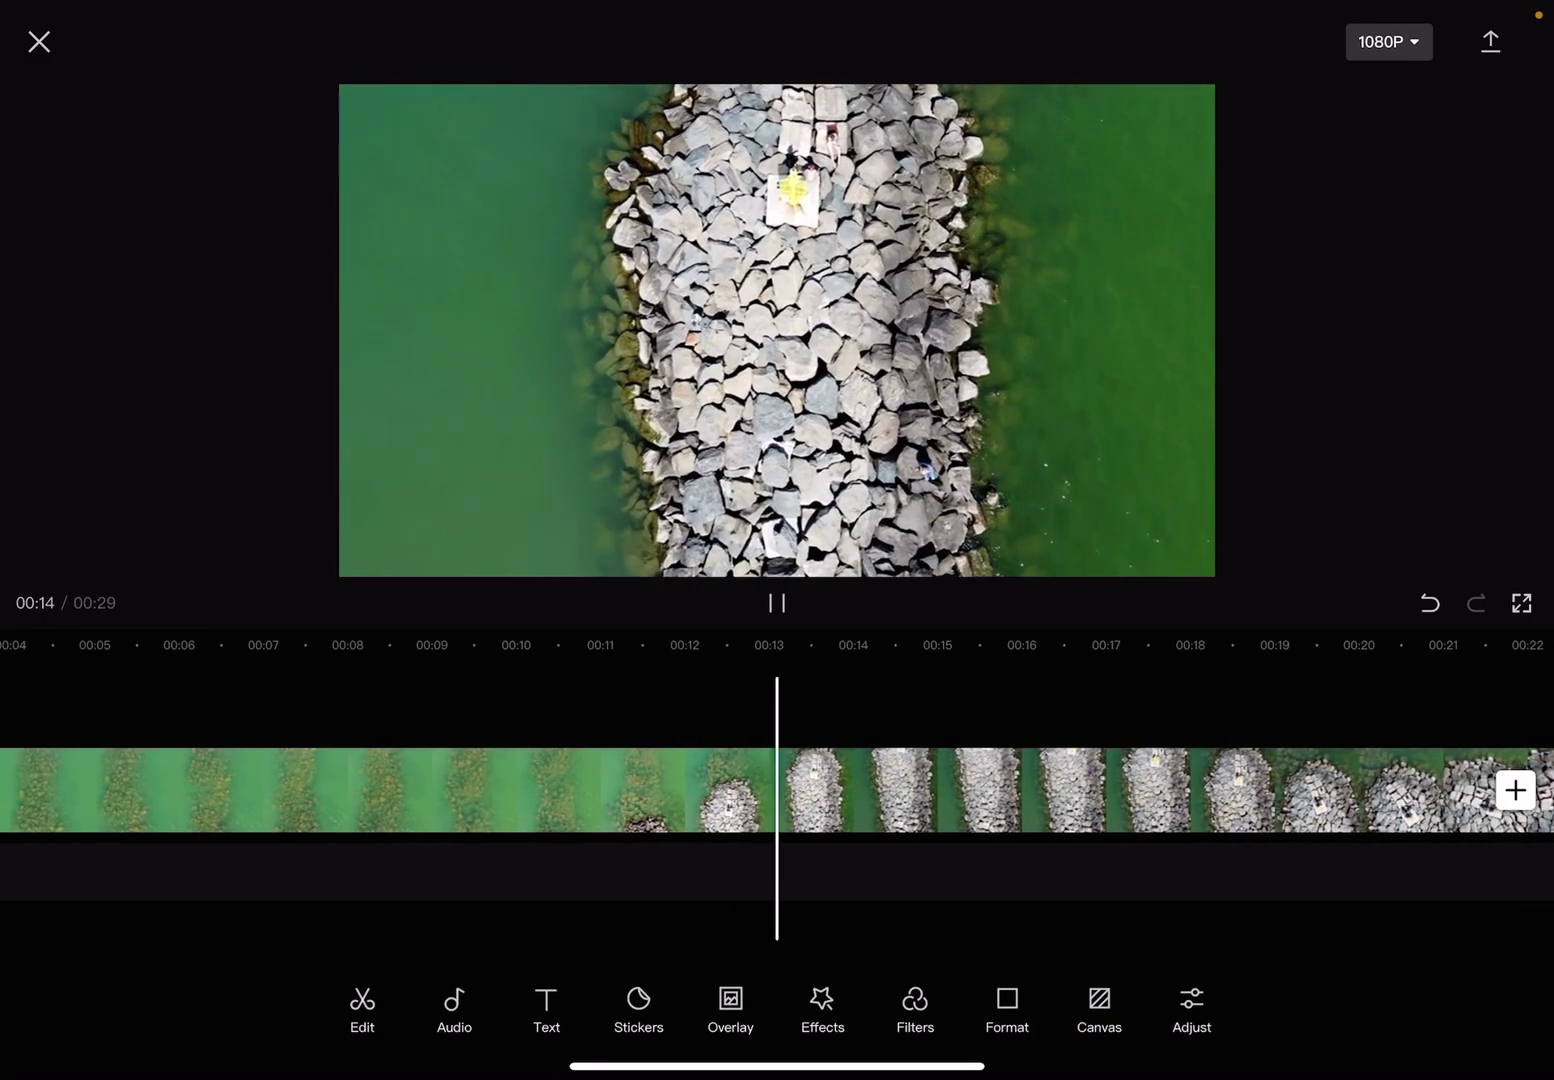
key("space")
Scrub the timeline to the rocky jetty frame at about 00:13.
left_click_drag(486, 791, 1093, 791)
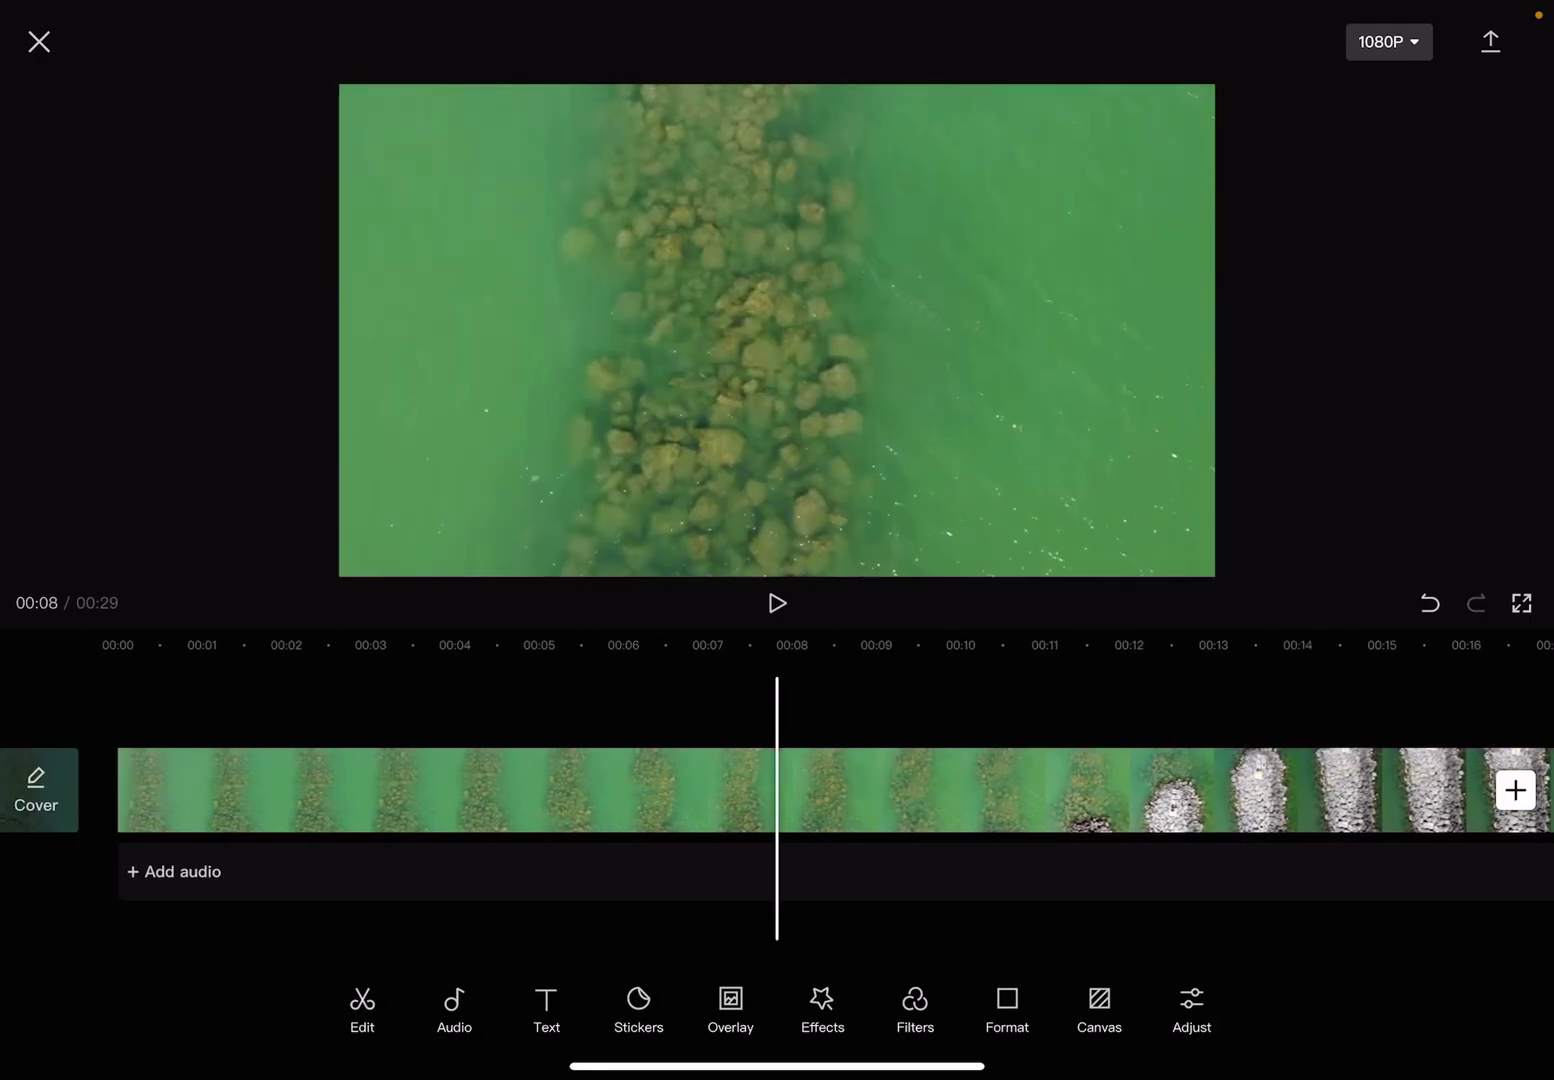
left_click_drag(947, 791, 777, 791)
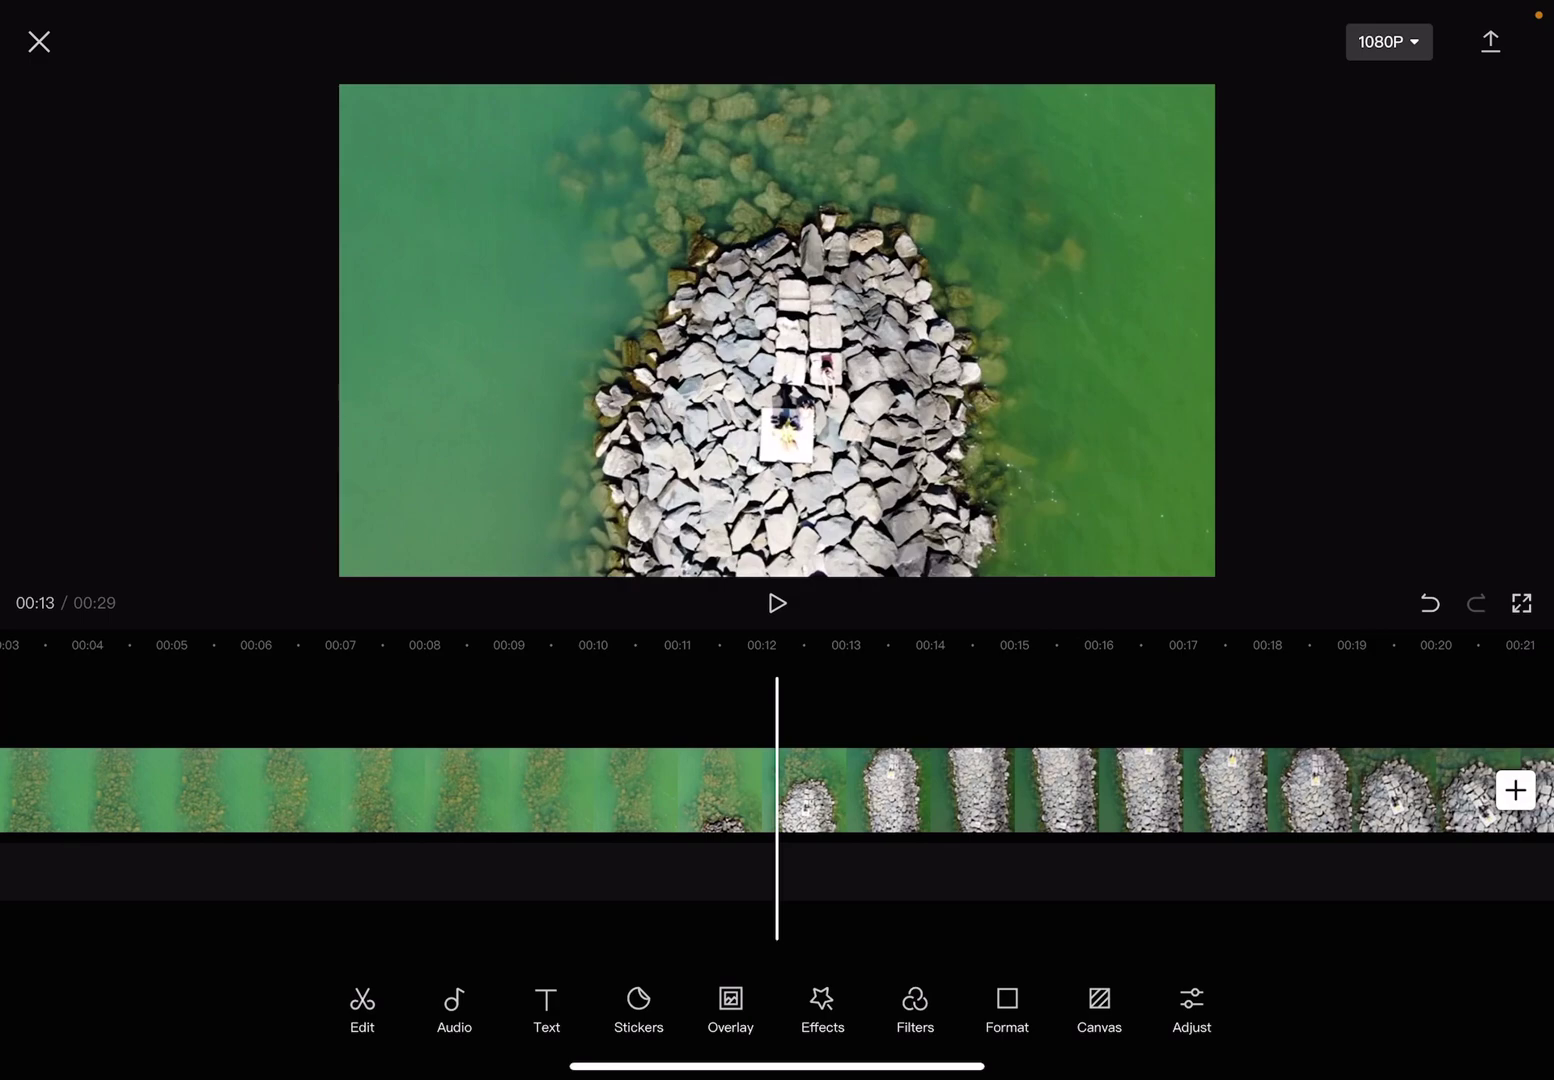
left_click(1191, 1008)
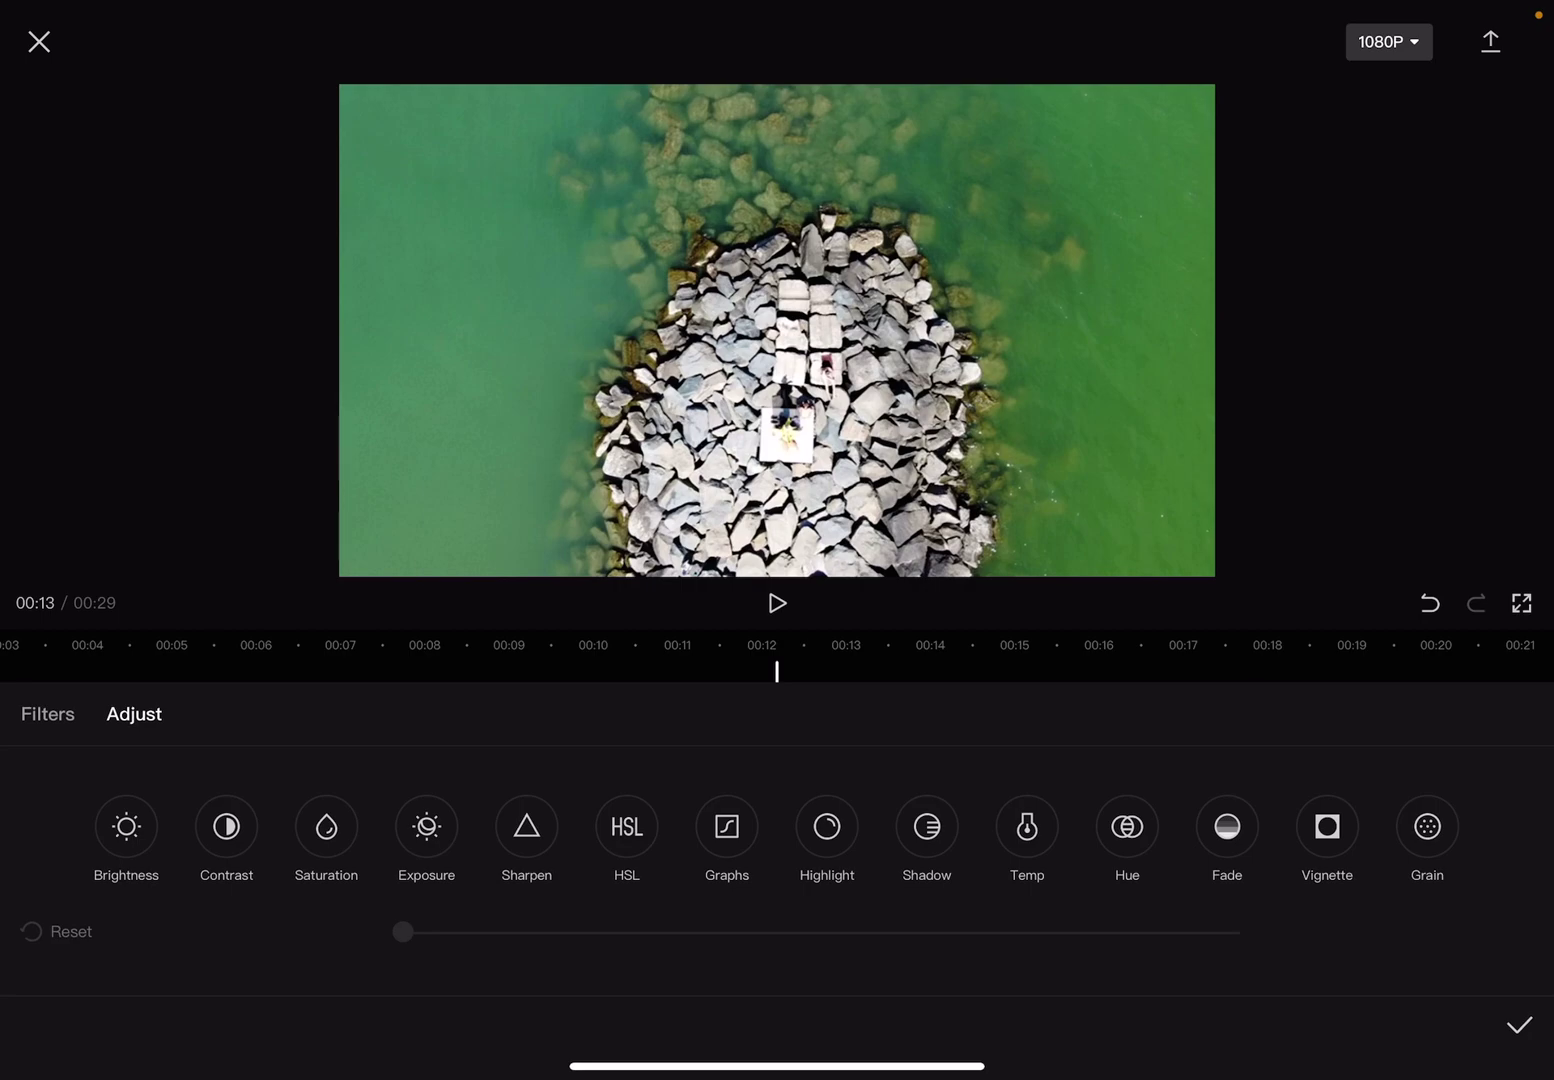
Shift the drone clip's Hue to -13, then reset all its adjustments.
left_click(1127, 826)
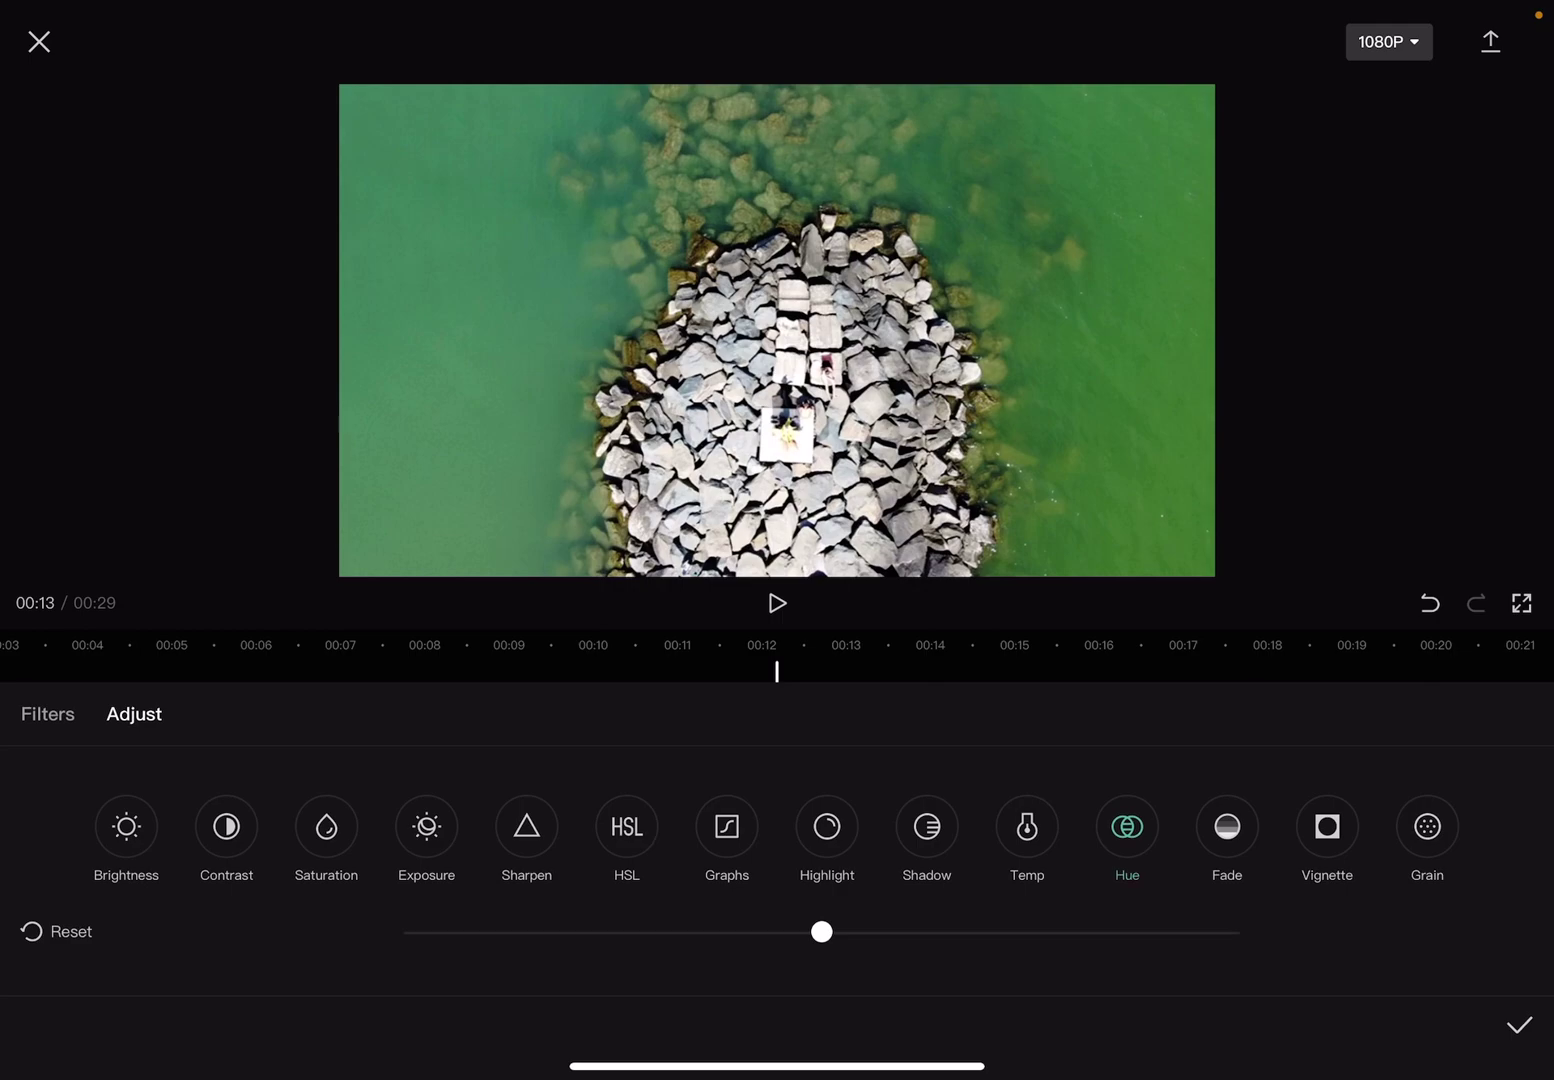
mouse_move(822, 932)
left_mouse_down()
mouse_move(1240, 932)
mouse_move(402, 932)
mouse_move(1055, 932)
mouse_move(711, 932)
left_mouse_up()
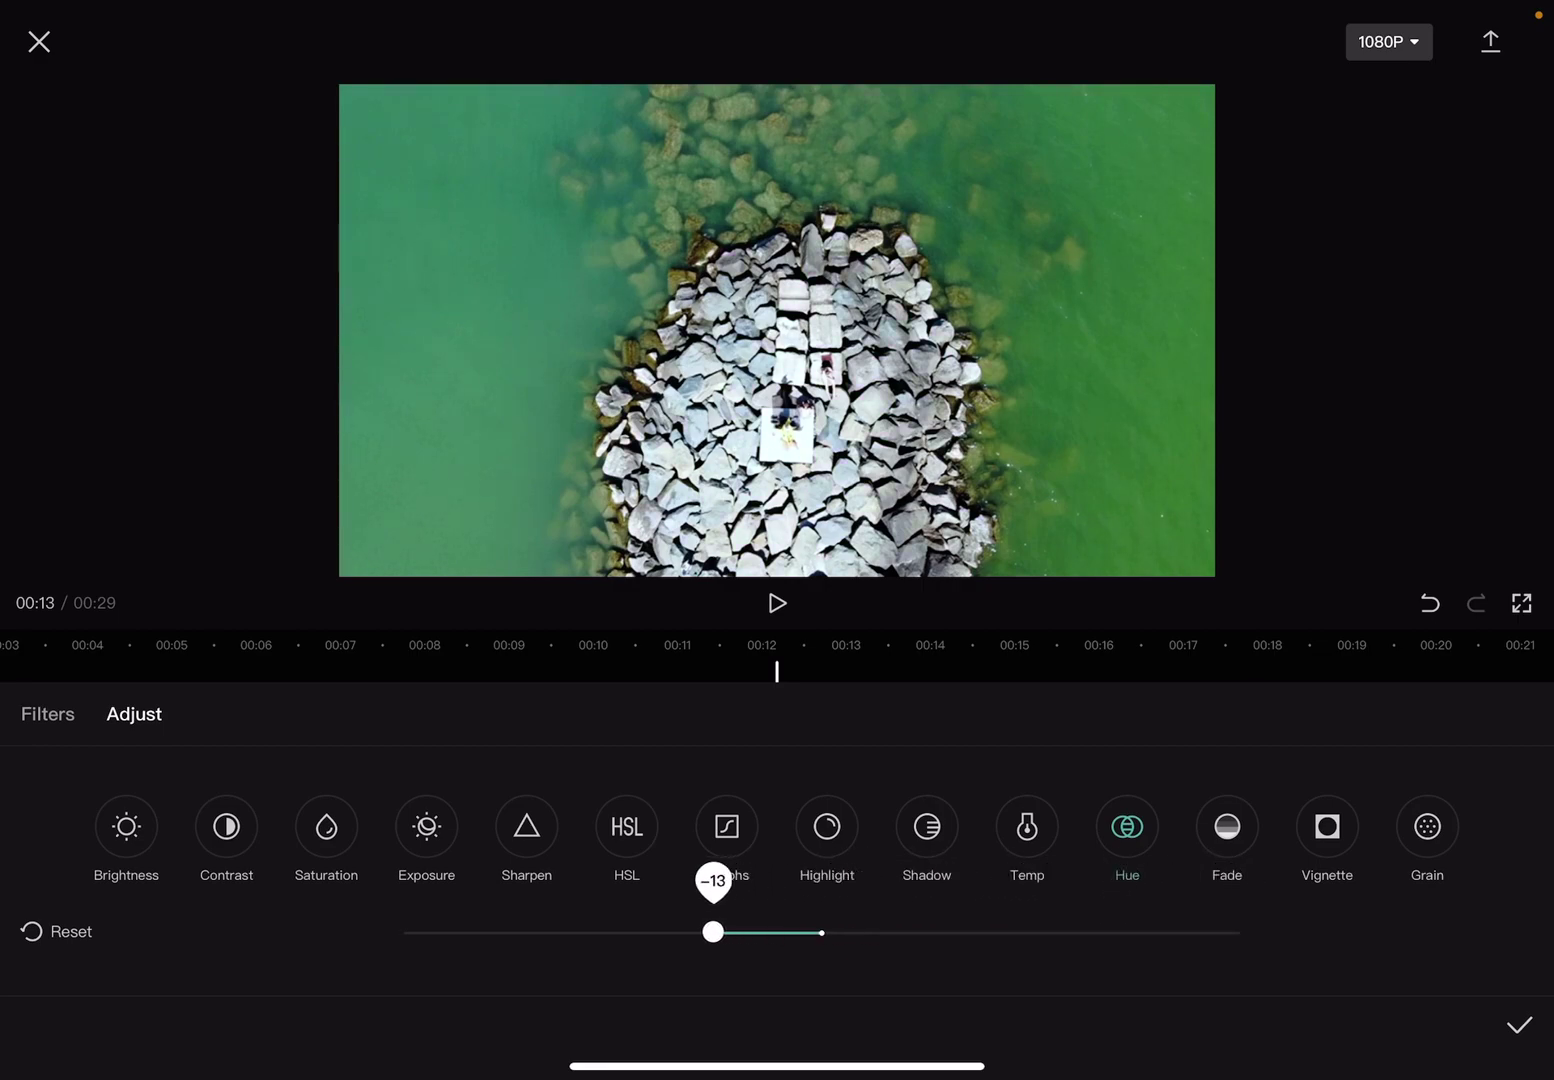
left_click(57, 931)
Confirm the reset, save a positive Hue shift as the Adjust 16 layer, and return to 00:00.
left_click(776, 576)
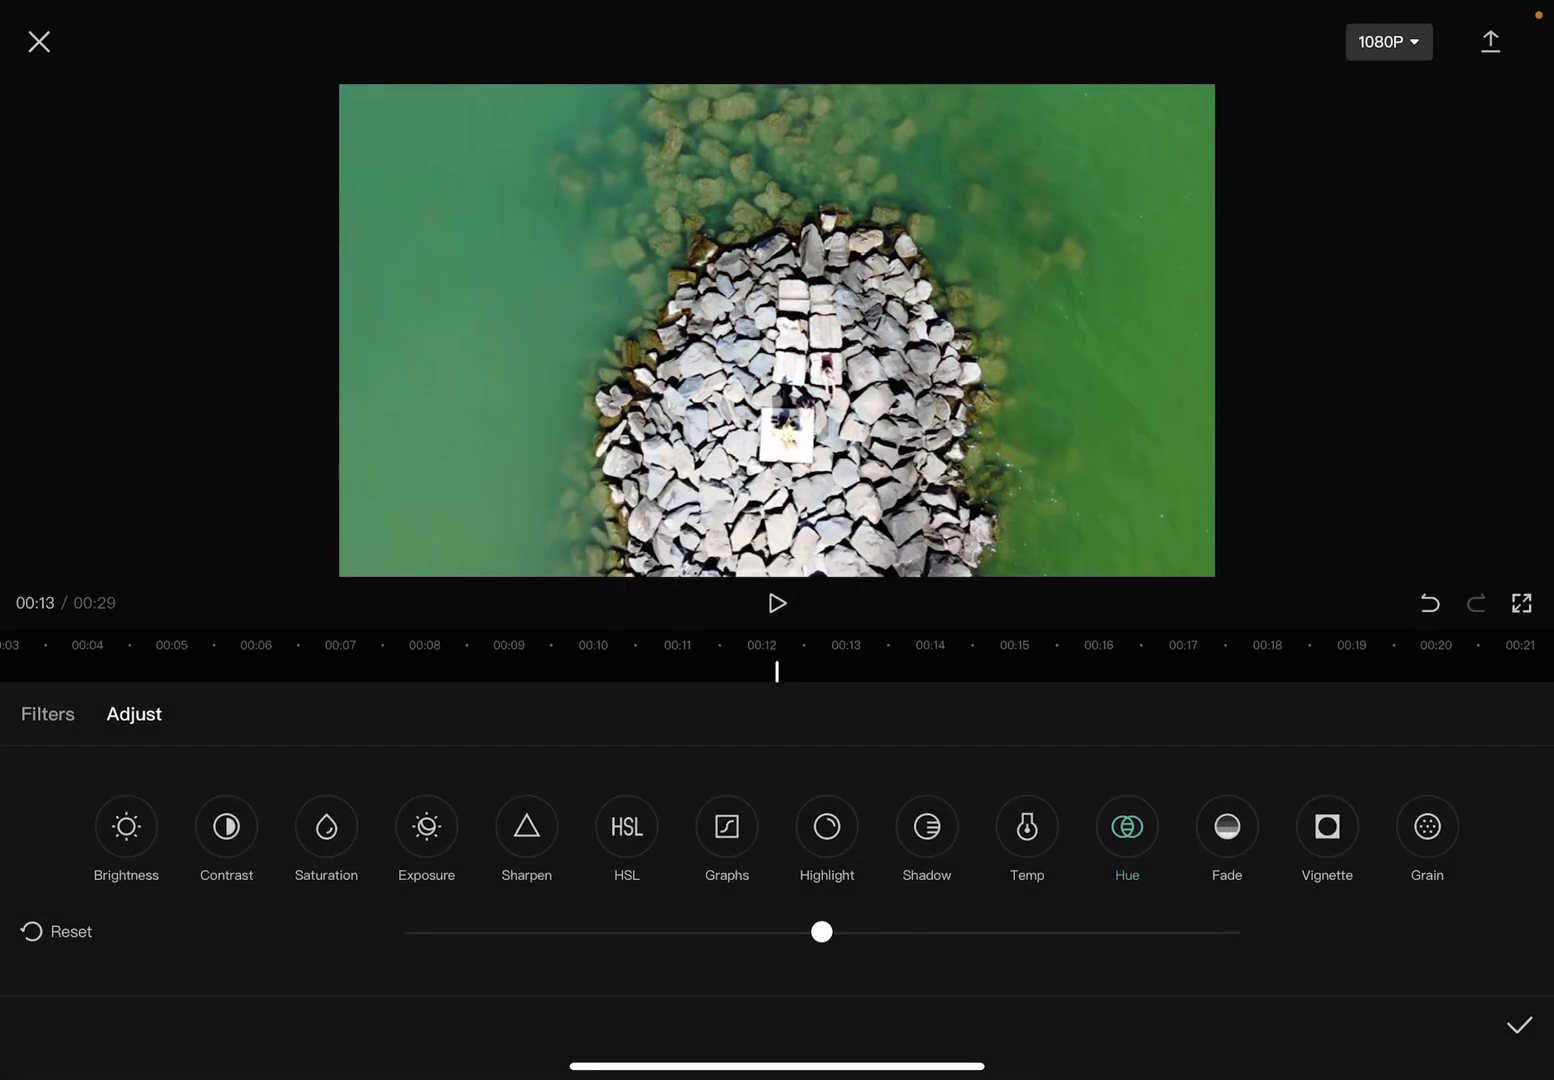
left_click_drag(822, 931, 938, 931)
left_click(1518, 1025)
left_click_drag(486, 752, 1214, 752)
left_click_drag(850, 752, 935, 752)
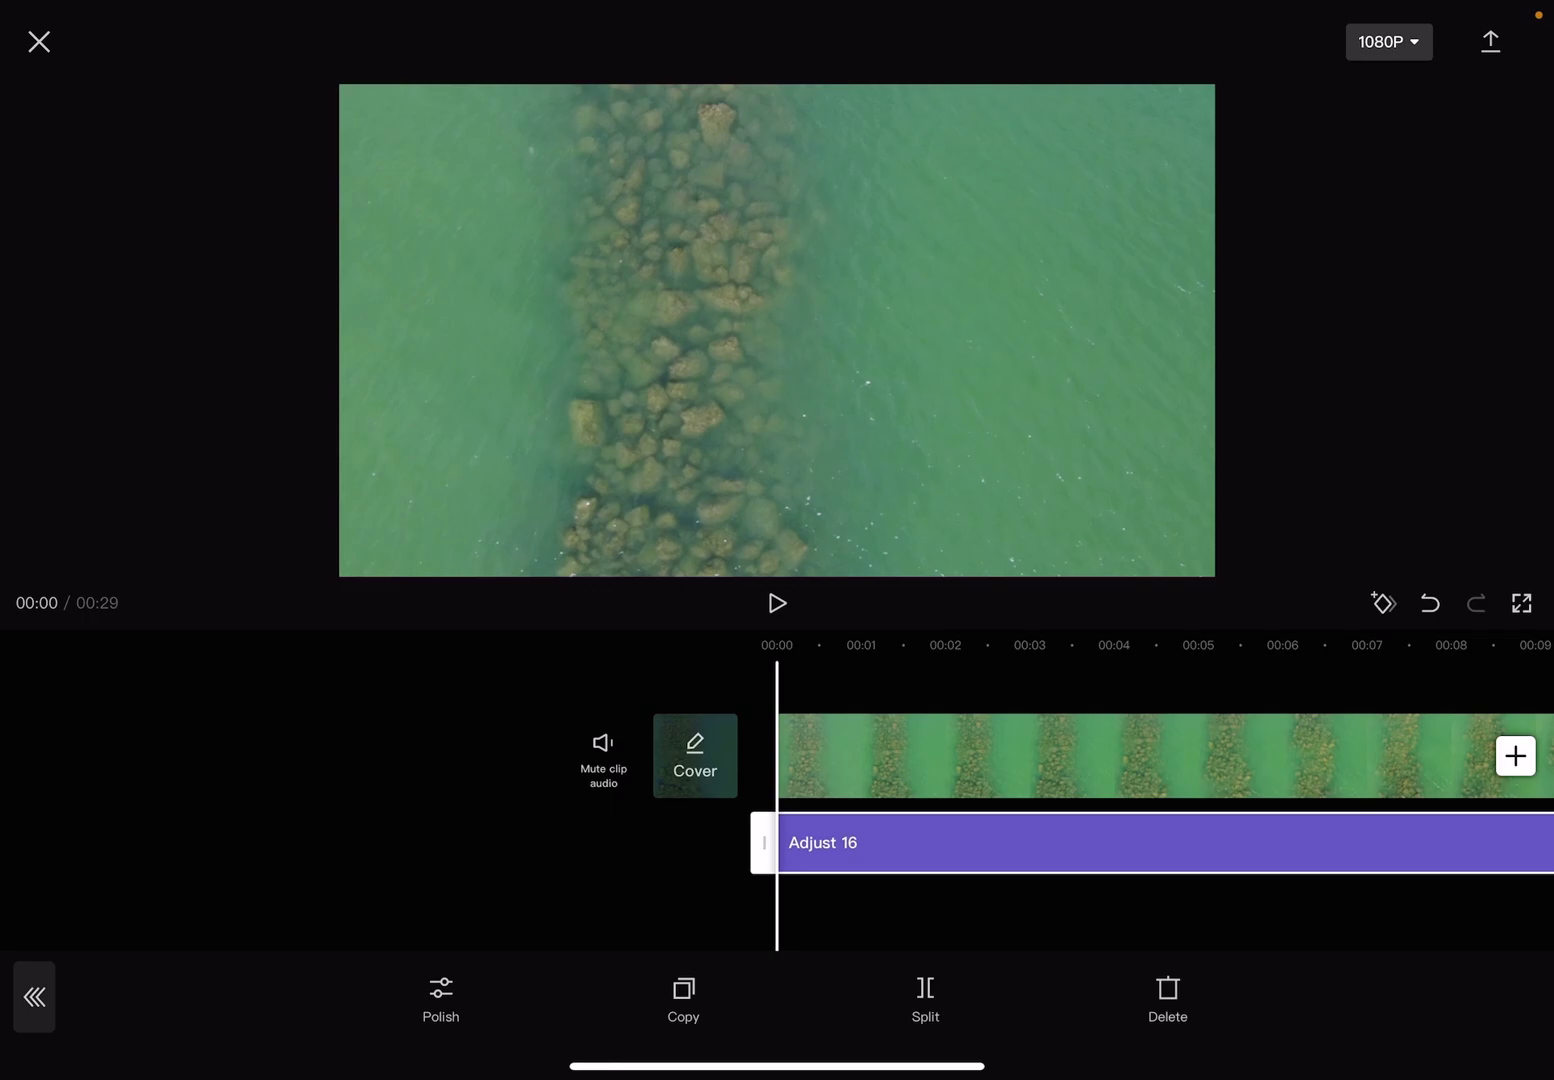